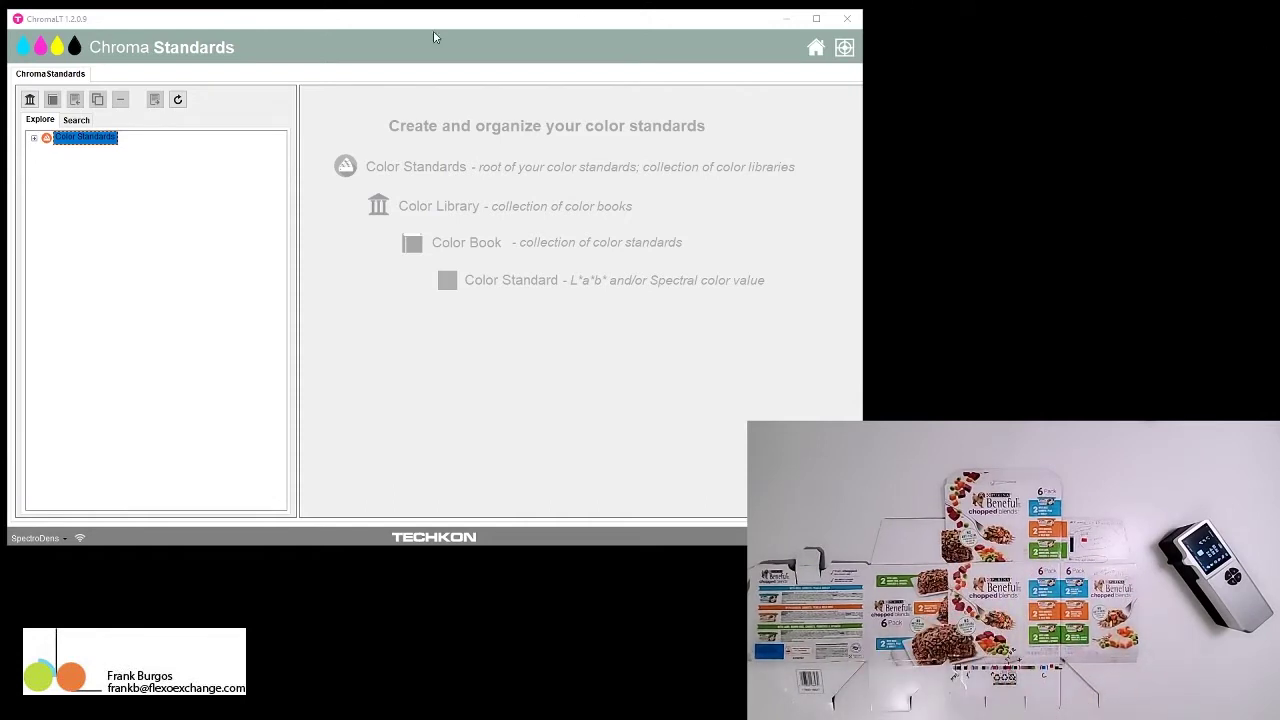
# Step: Show the eight color standards of the Nestle library's Beneful Chopped Blends 6-Pack book
pyautogui.click(33, 138)
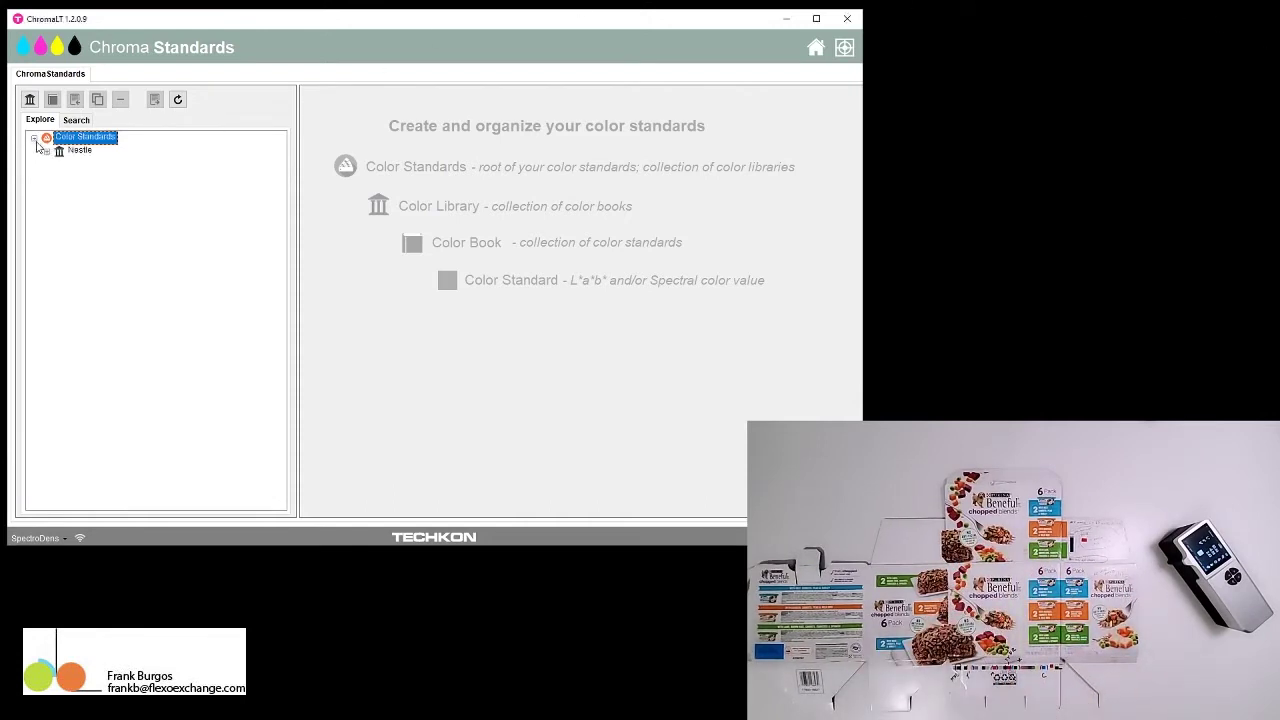
pyautogui.click(72, 152)
pyautogui.click(46, 152)
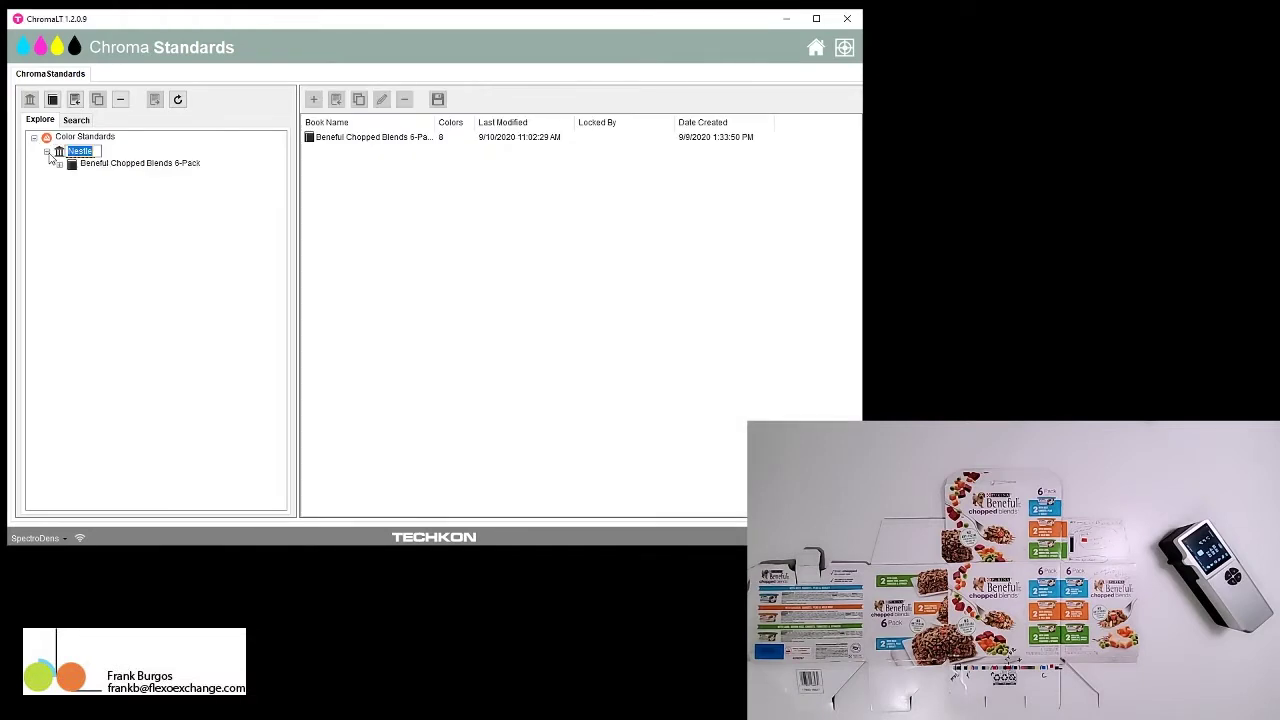
pyautogui.click(101, 165)
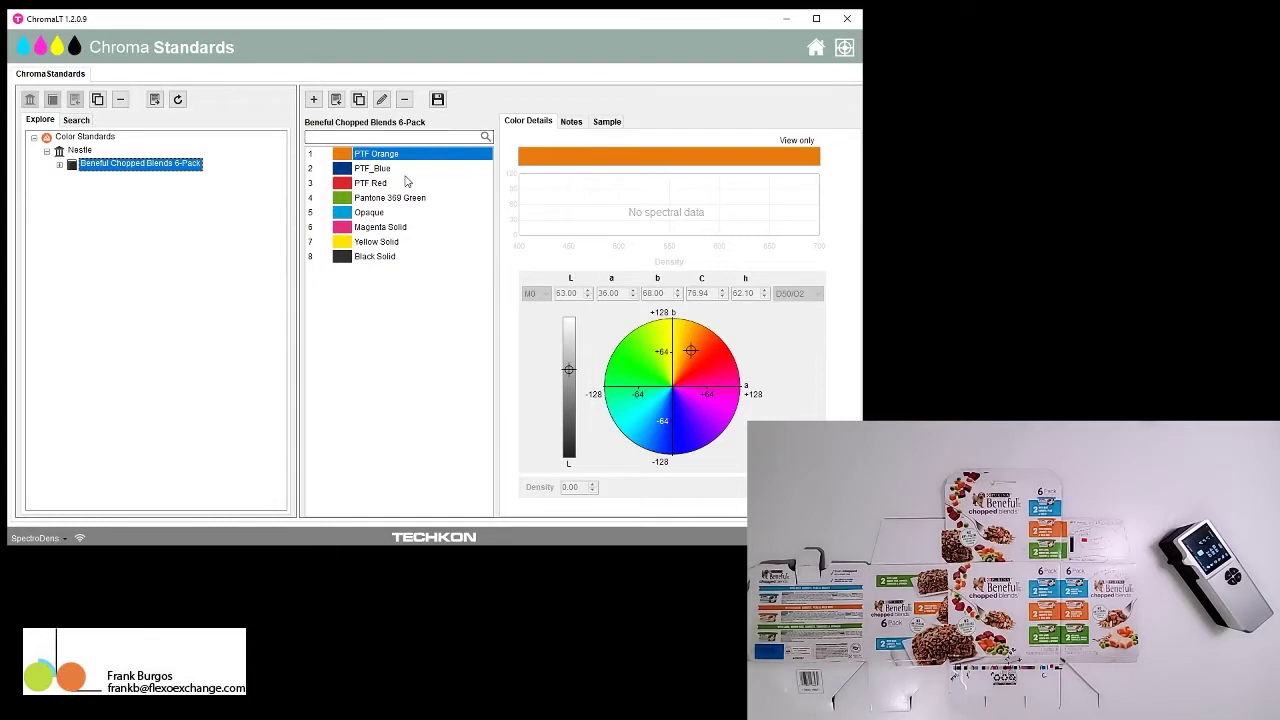
pyautogui.click(844, 48)
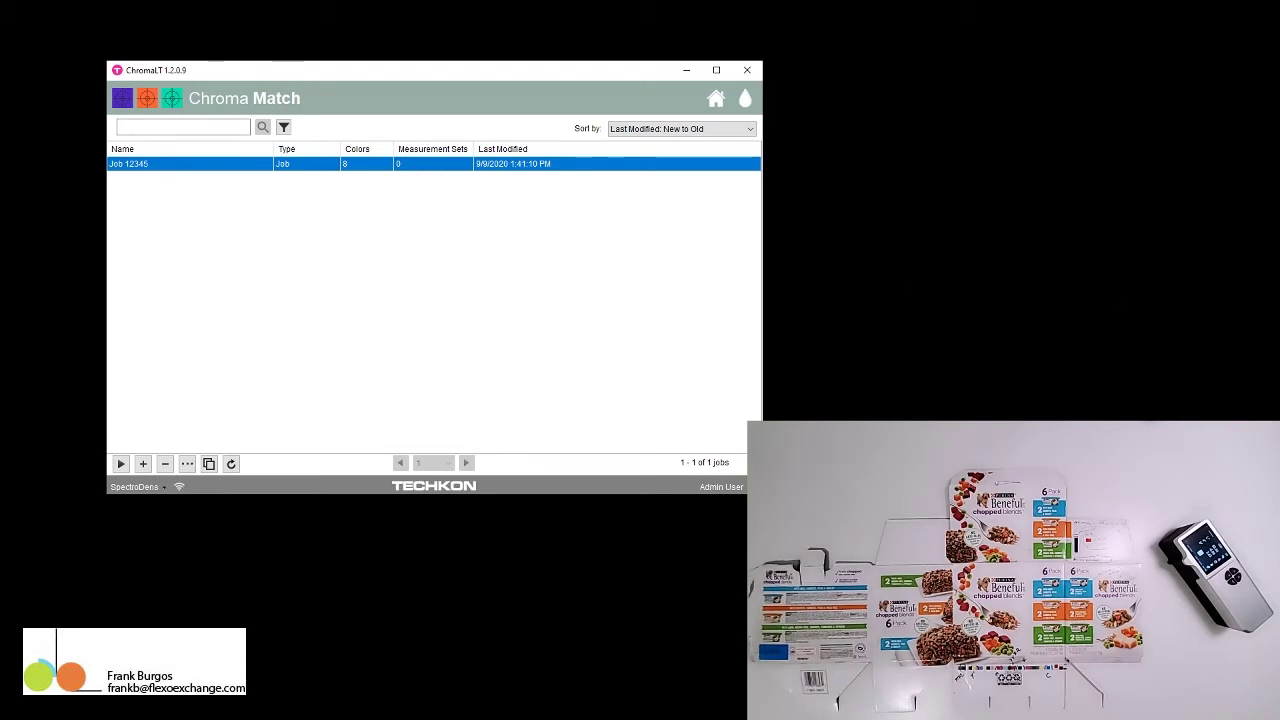
# Step: Open Job 12345 from the Chroma Match job list
pyautogui.doubleClick(146, 164)
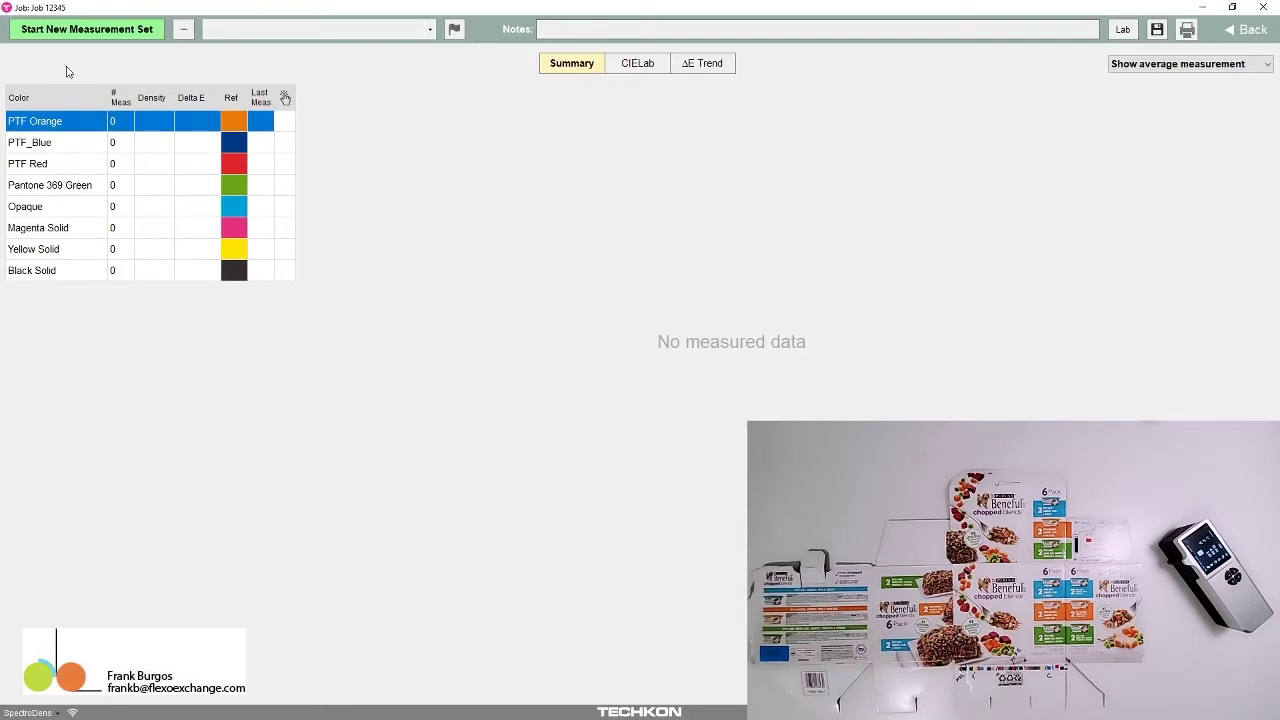
# Step: Start measurement set #1 and accept the paper white reading before measuring PTF Orange
pyautogui.click(105, 30)
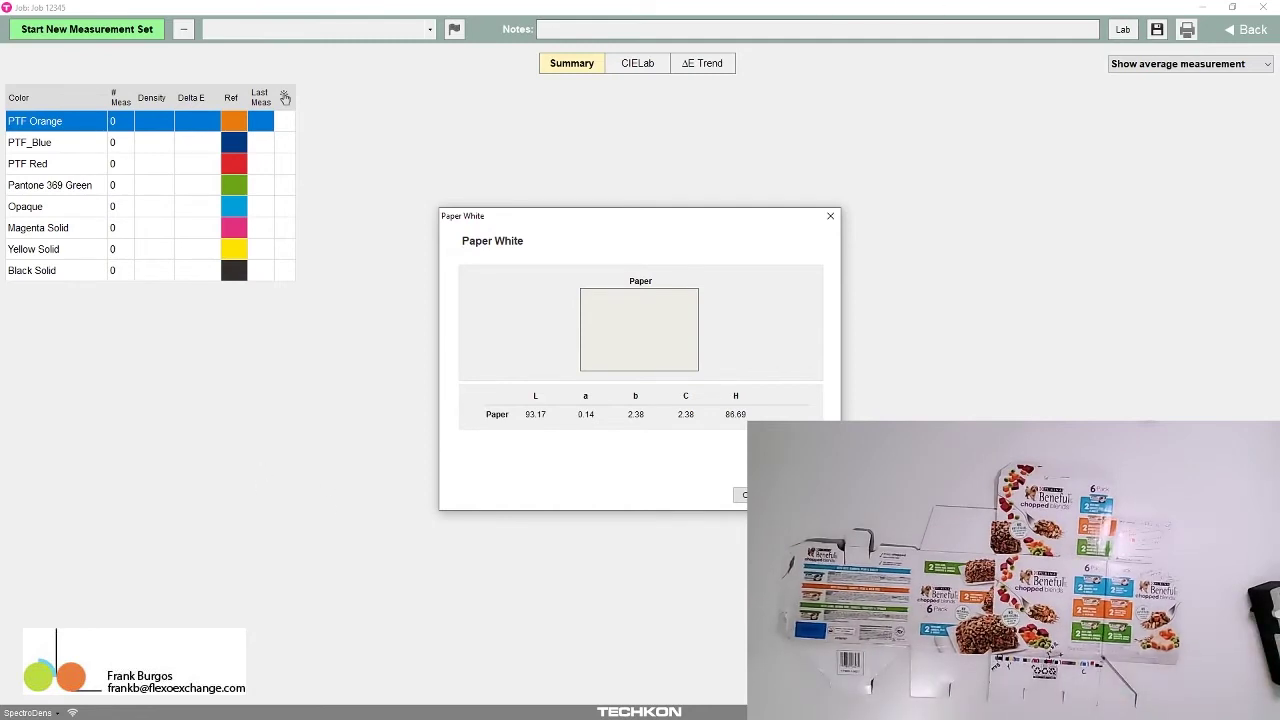
pyautogui.click(765, 495)
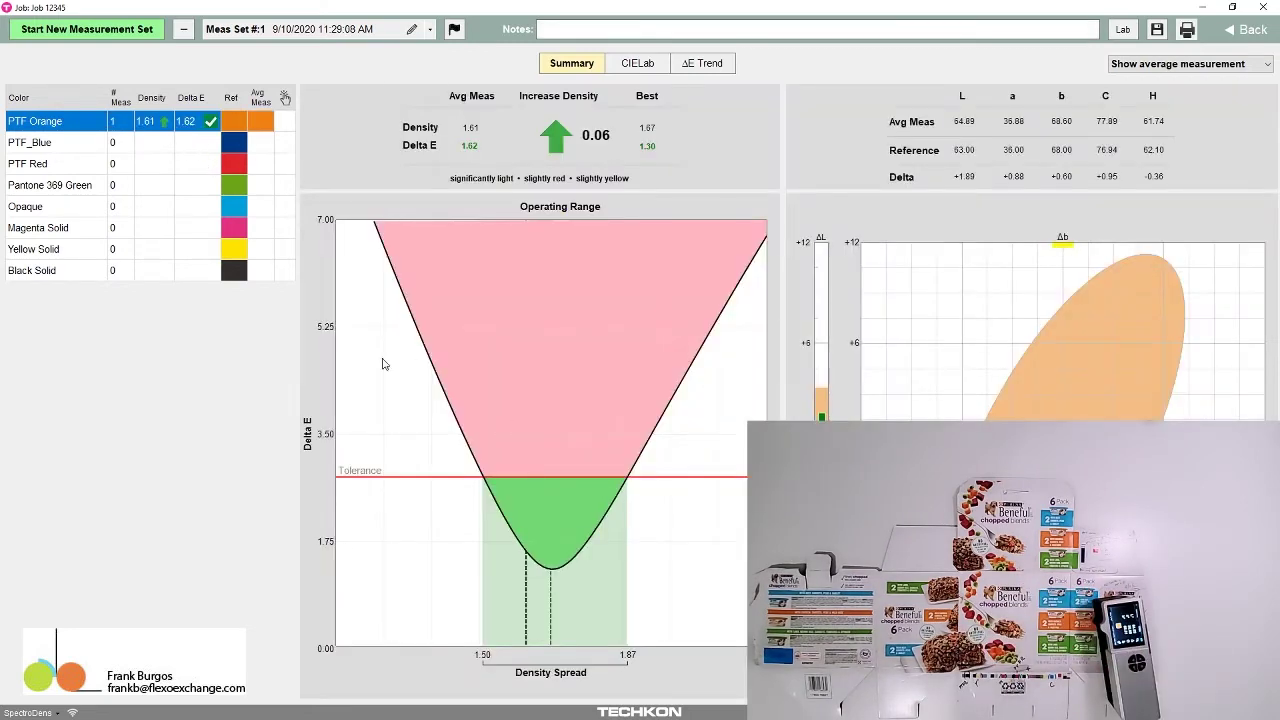
# Step: Measure PTF_Blue, PTF Red, Pantone 369 Green and Opaque; Pantone 369 Green fails at ΔE 3.94
pyautogui.click(46, 145)
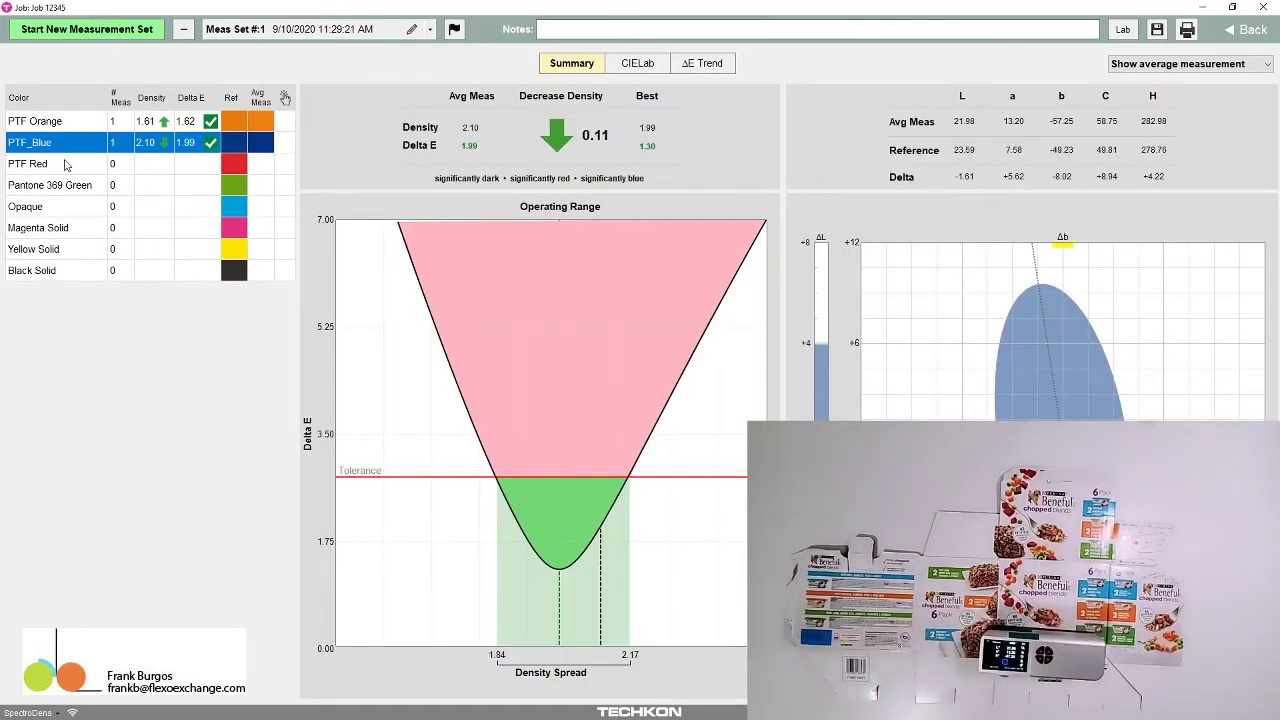
pyautogui.click(66, 164)
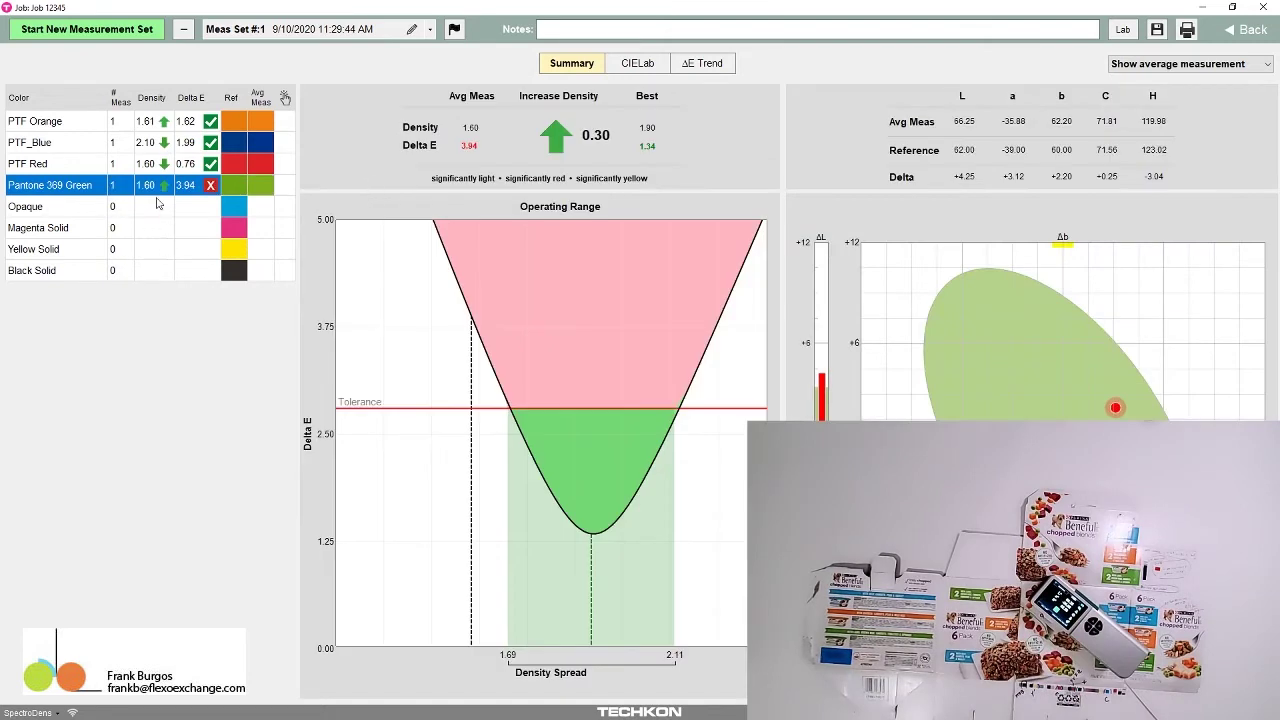
pyautogui.click(160, 212)
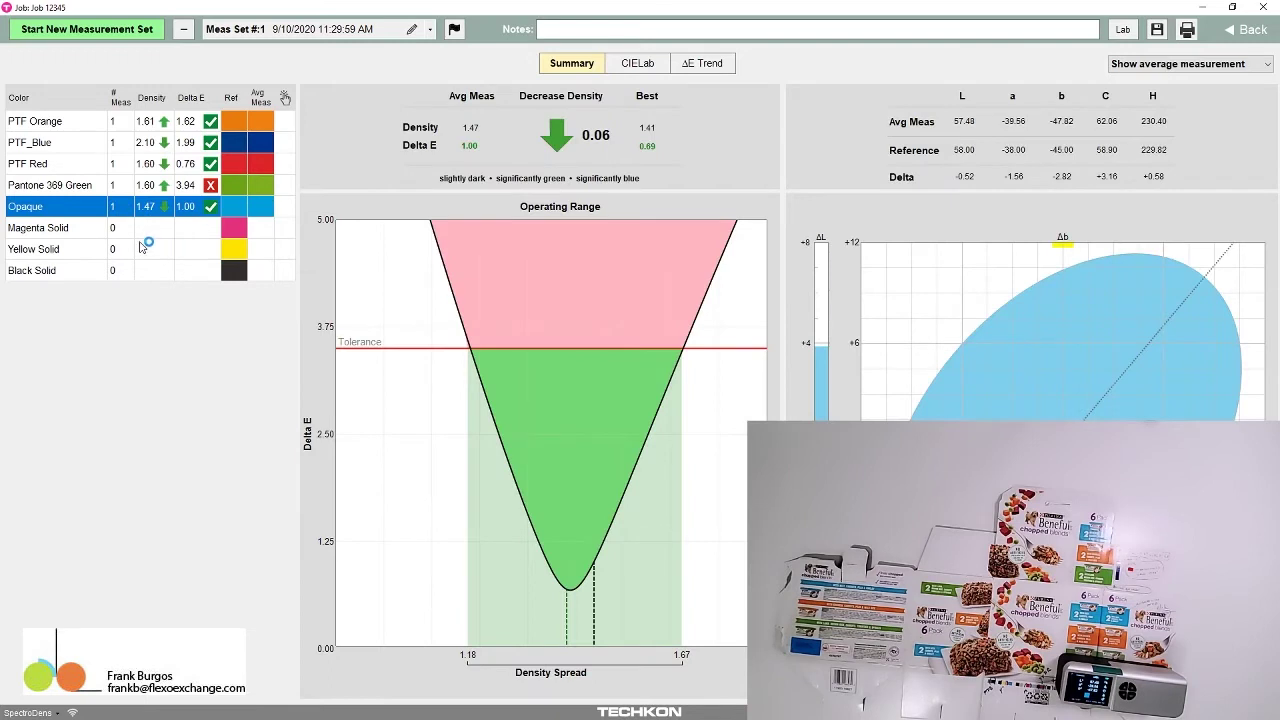
# Step: Measure Magenta Solid, Yellow Solid and Black Solid; Magenta Solid fails at ΔE 4.35
pyautogui.click(140, 230)
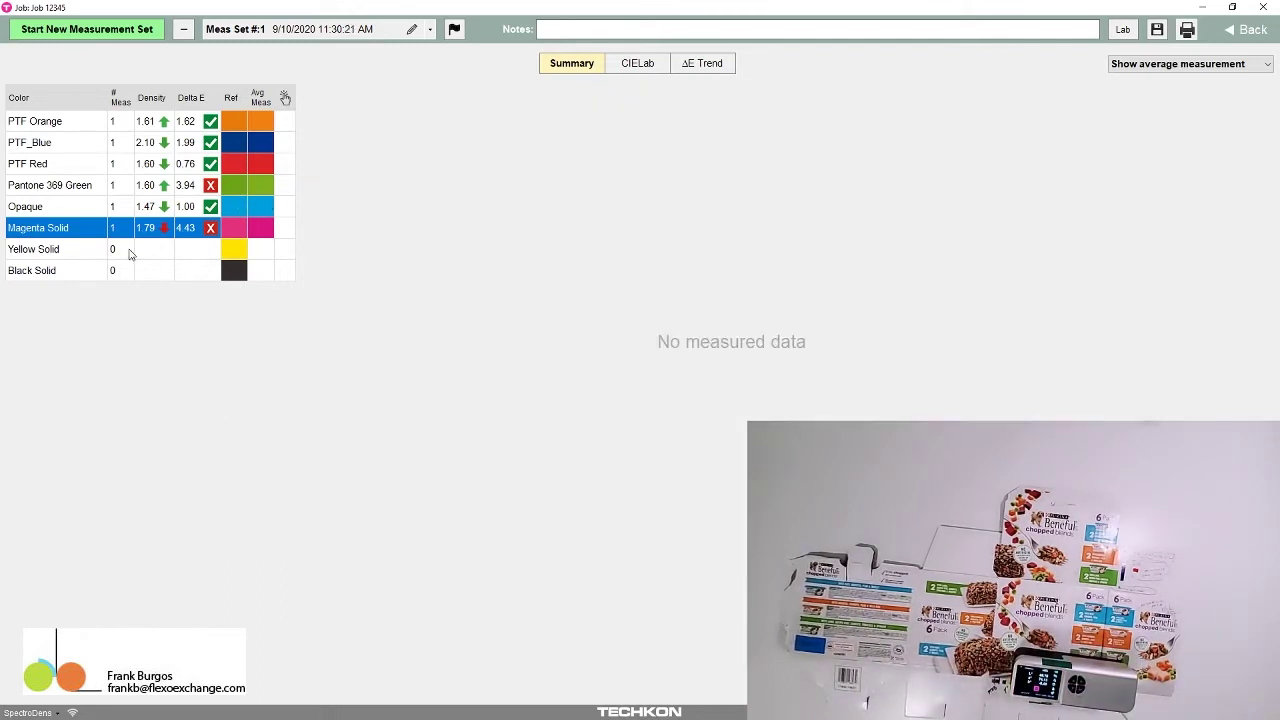
pyautogui.click(130, 250)
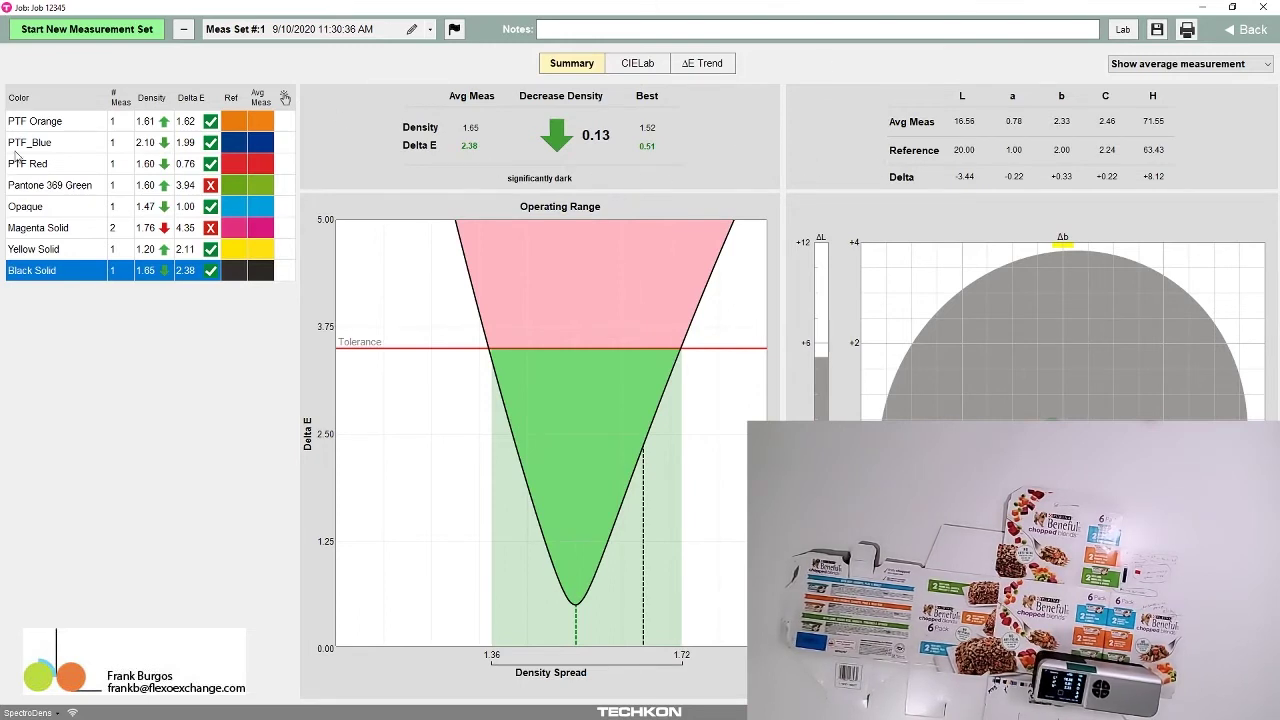
# Step: Review the results of Magenta Solid, PTF Orange, PTF_Blue, PTF Red and Pantone 369 Green
pyautogui.click(78, 233)
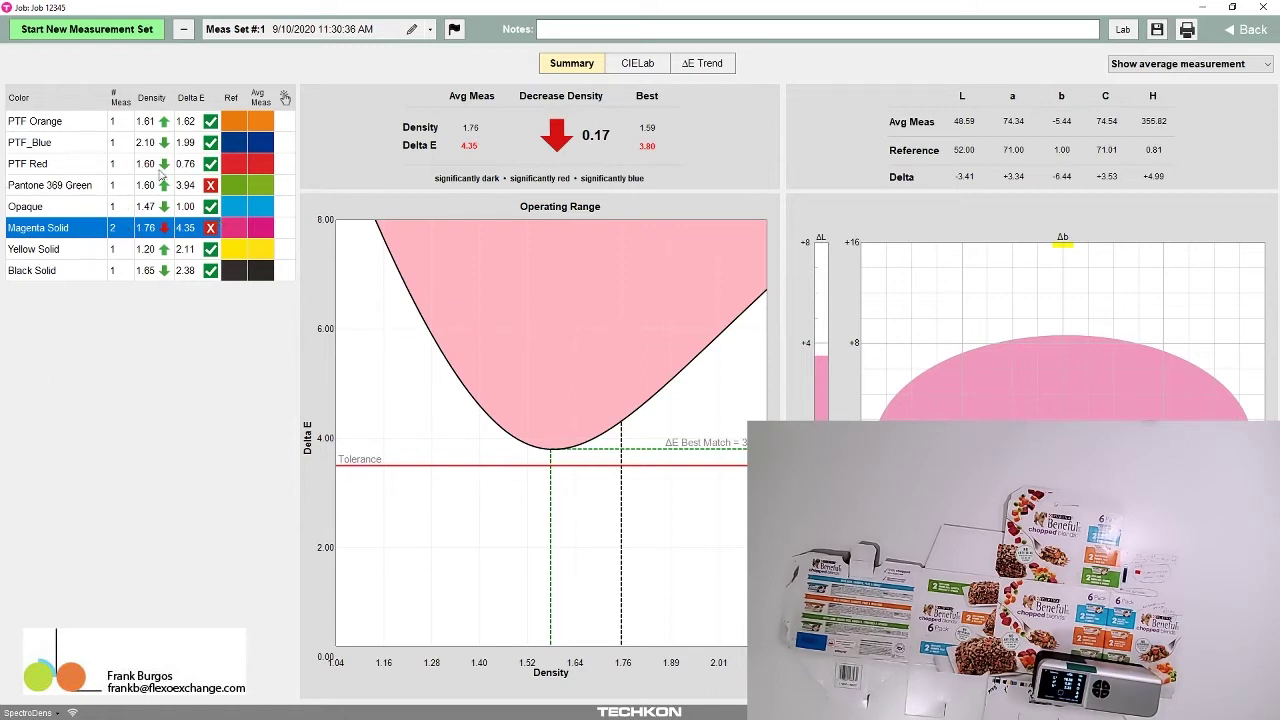
pyautogui.click(65, 121)
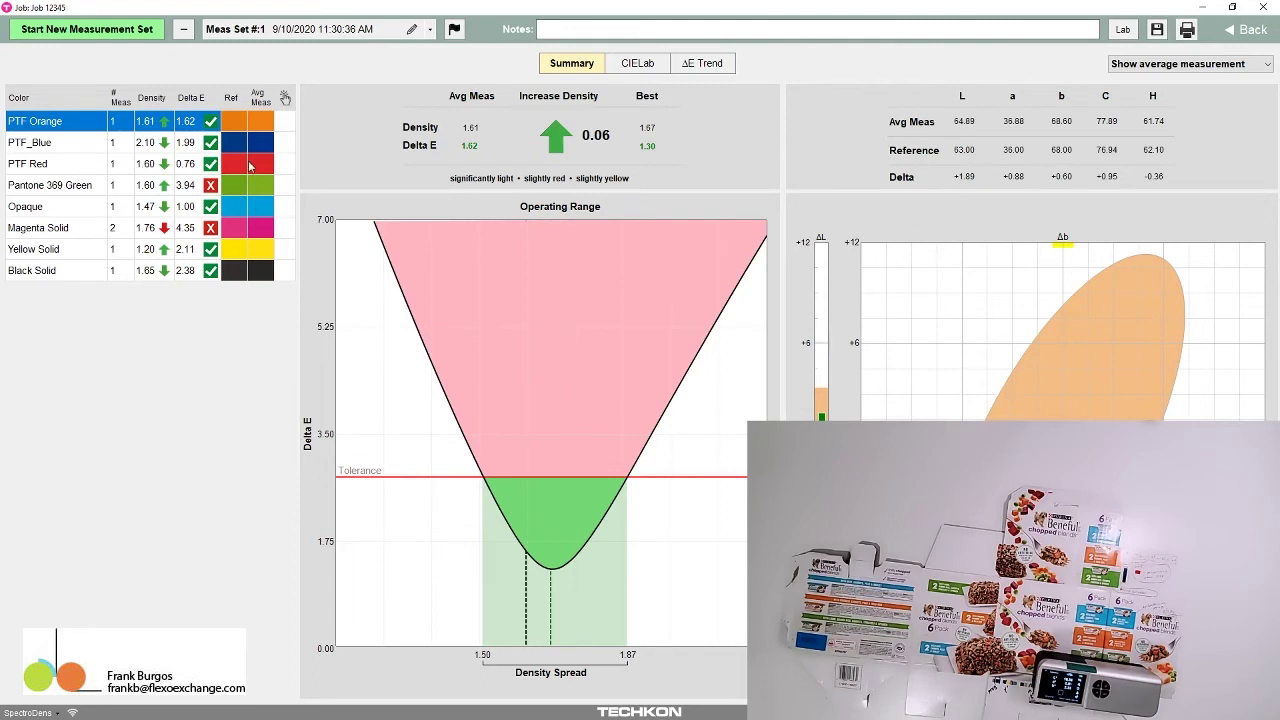
pyautogui.click(95, 151)
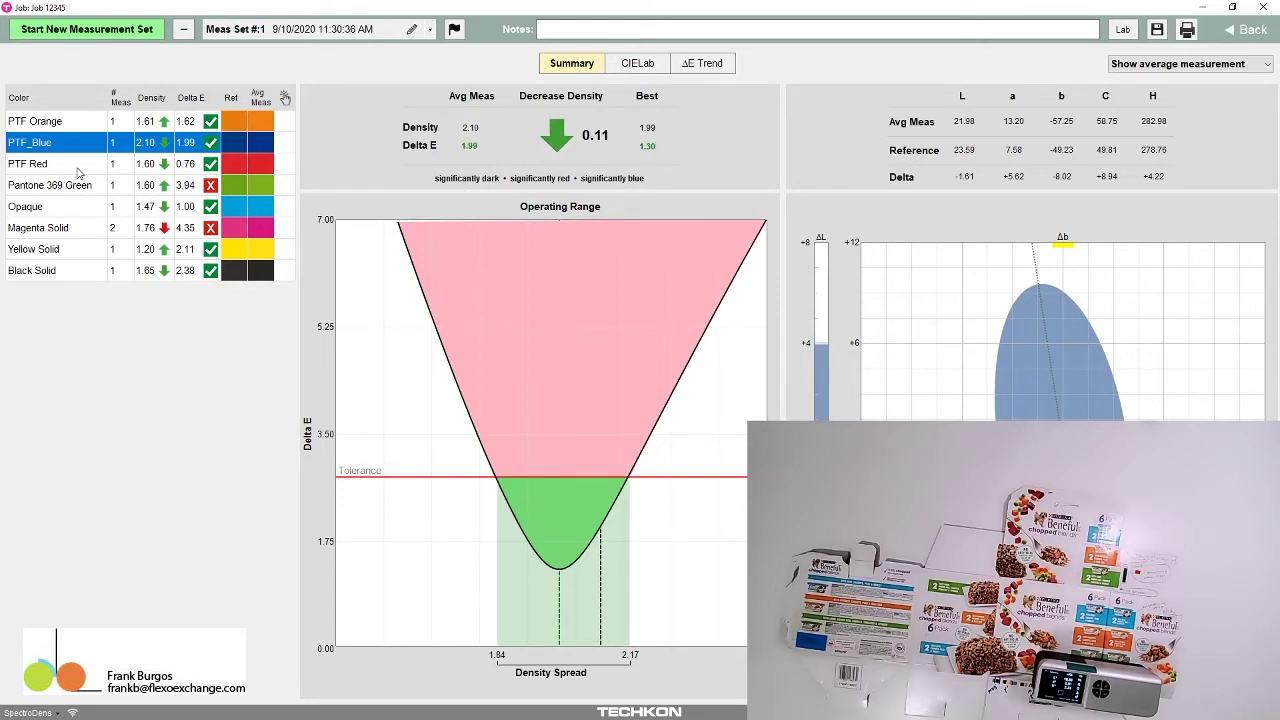
pyautogui.click(72, 168)
pyautogui.click(105, 191)
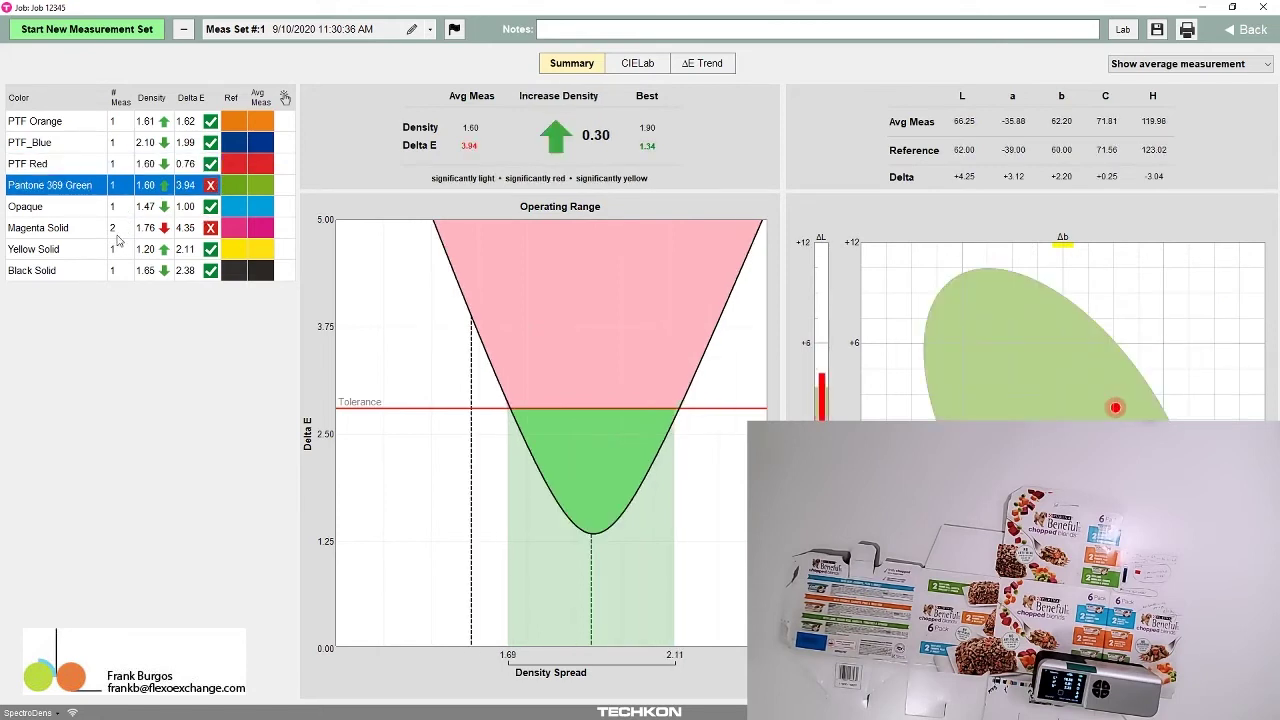
pyautogui.click(113, 230)
pyautogui.click(112, 187)
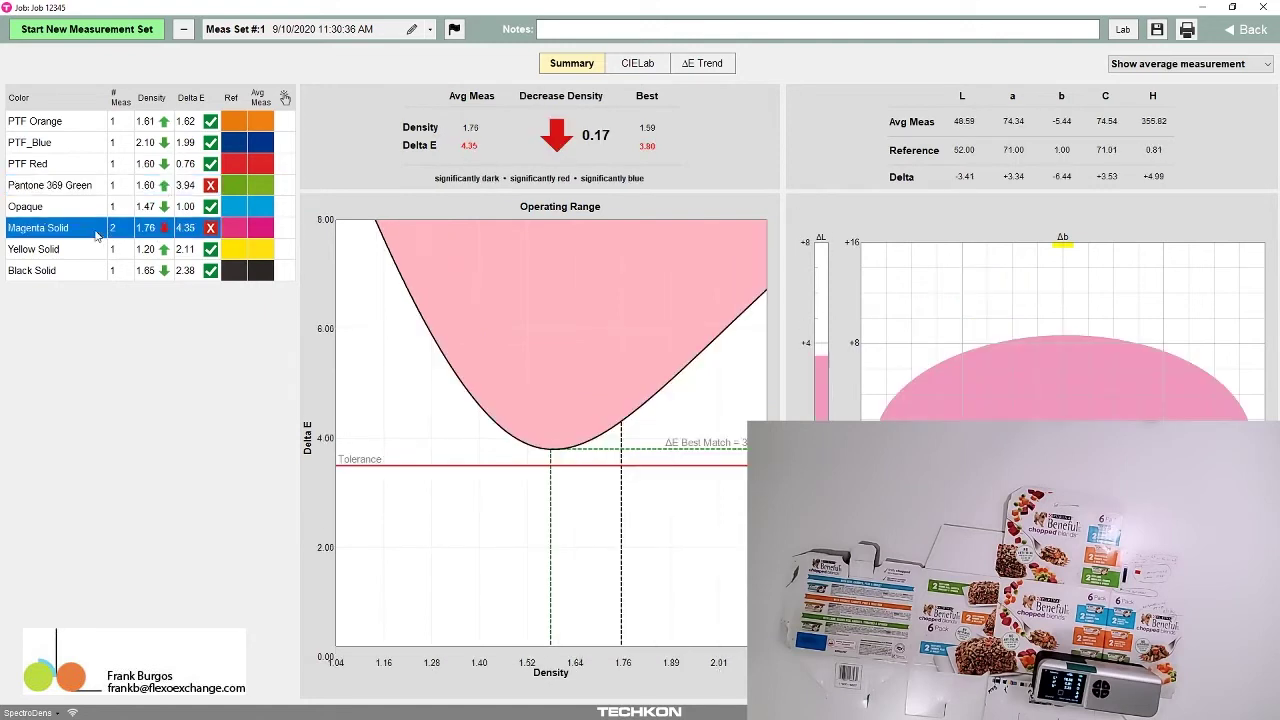
# Step: Compare Magenta Solid (density 1.76, ΔE 4.35) against Pantone 369 Green and Yellow Solid
pyautogui.click(99, 232)
pyautogui.click(95, 191)
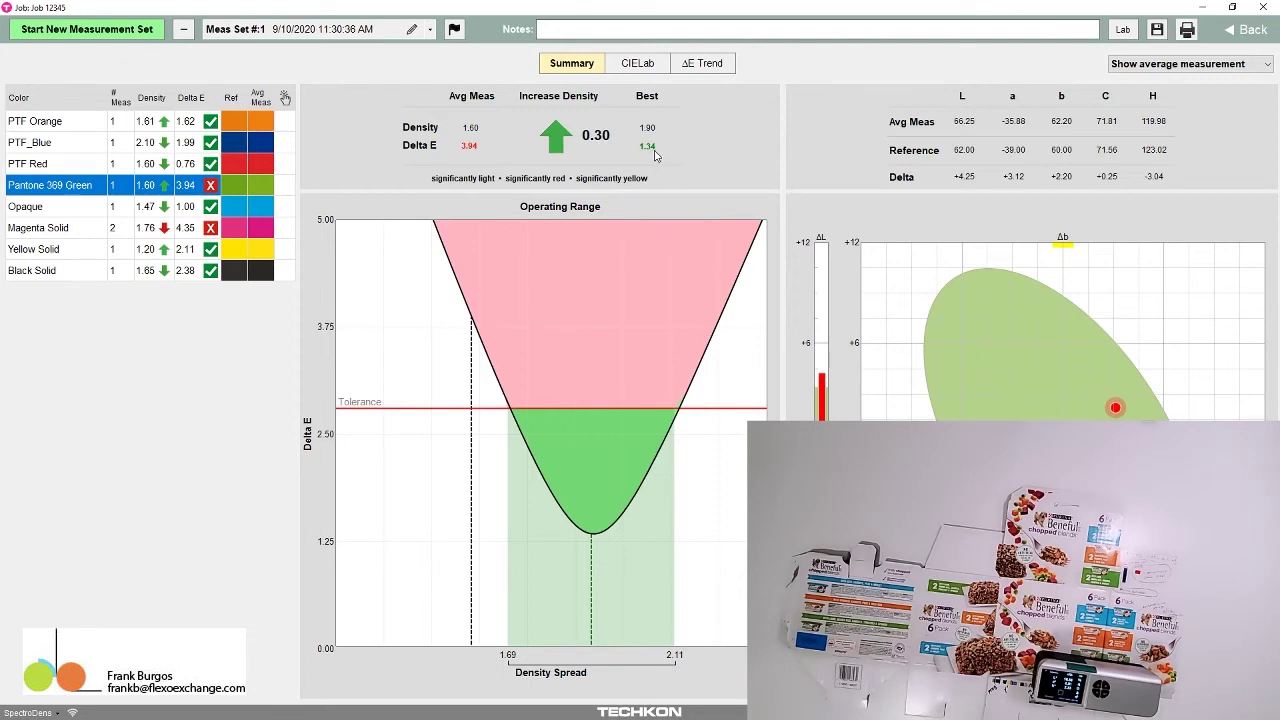
pyautogui.click(68, 231)
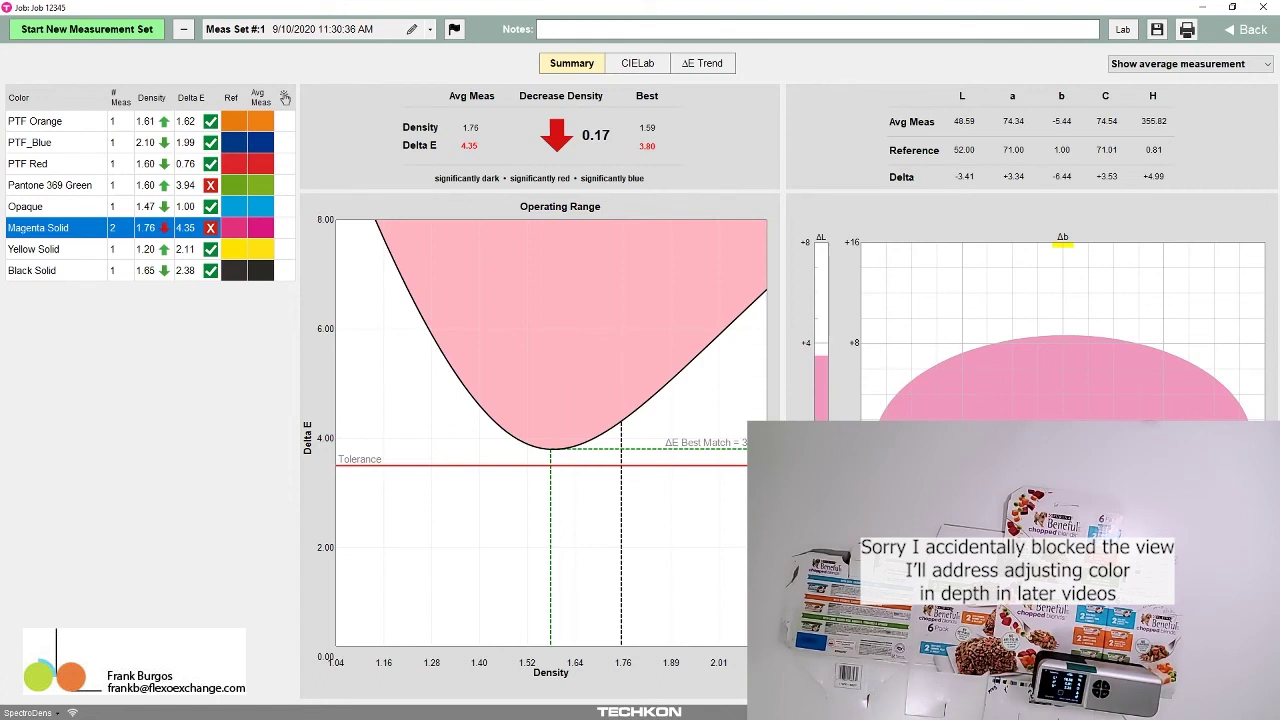
pyautogui.click(81, 258)
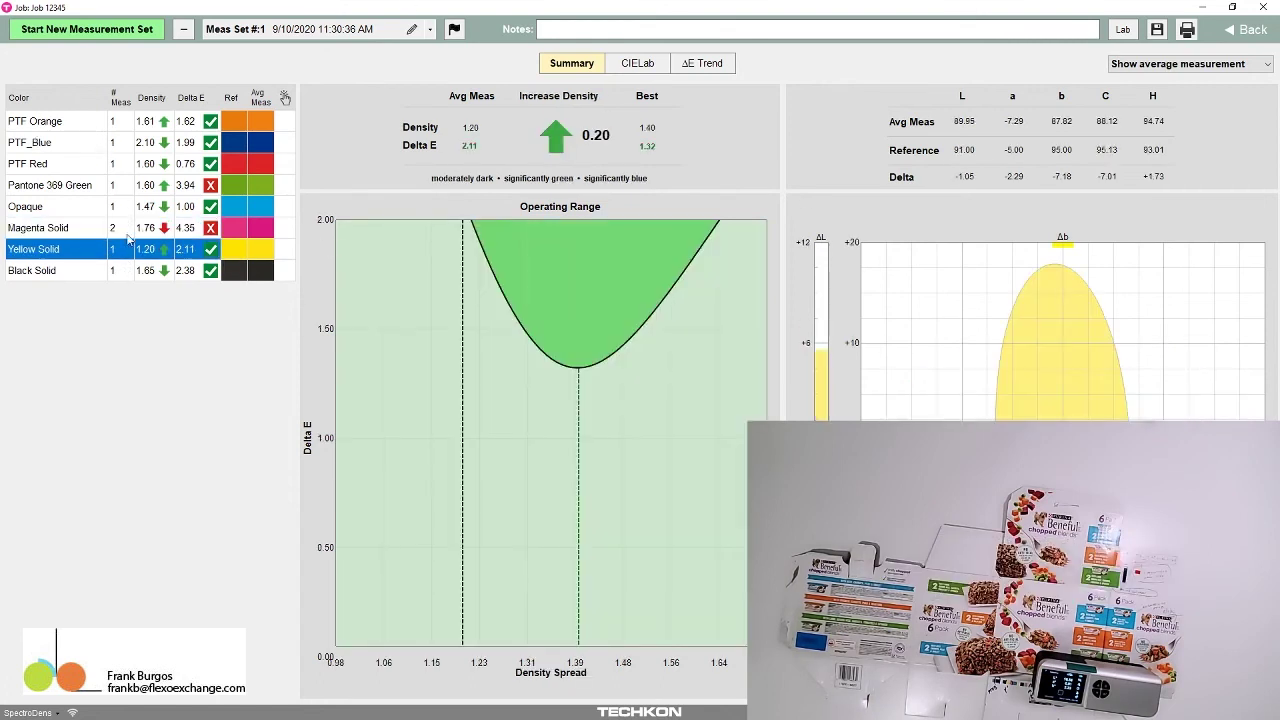
pyautogui.click(87, 230)
pyautogui.click(114, 185)
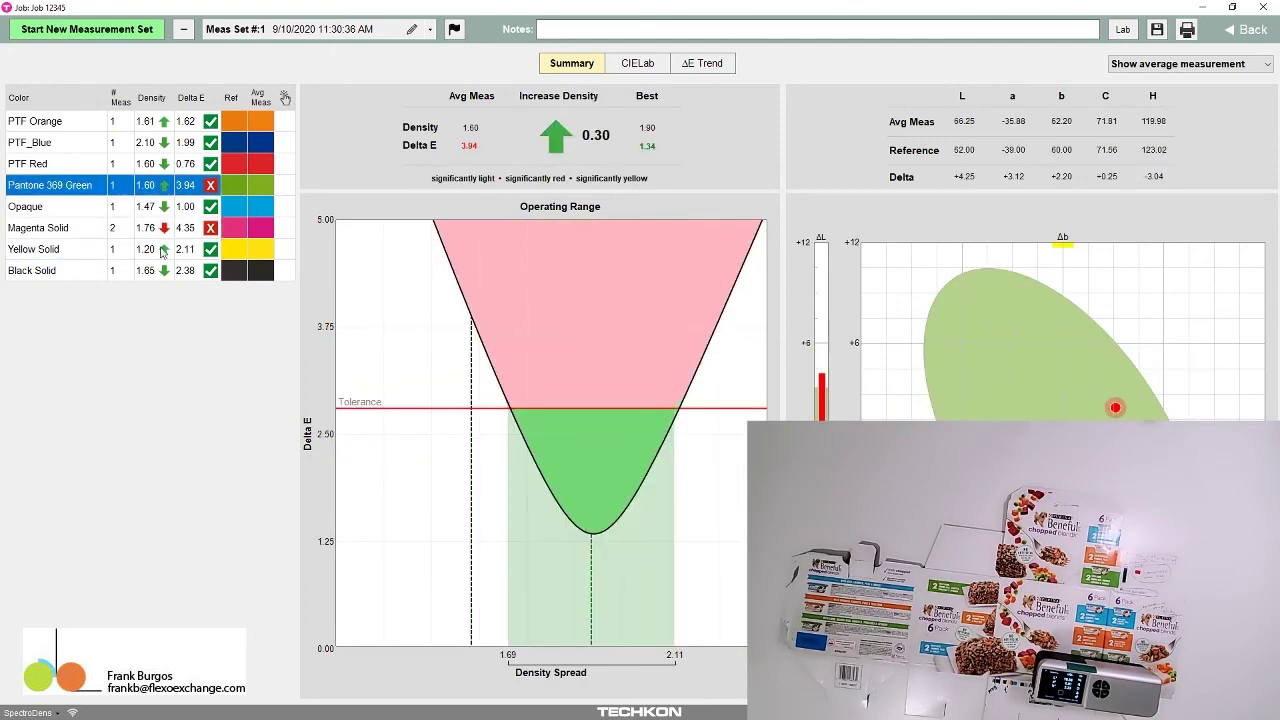
pyautogui.click(41, 232)
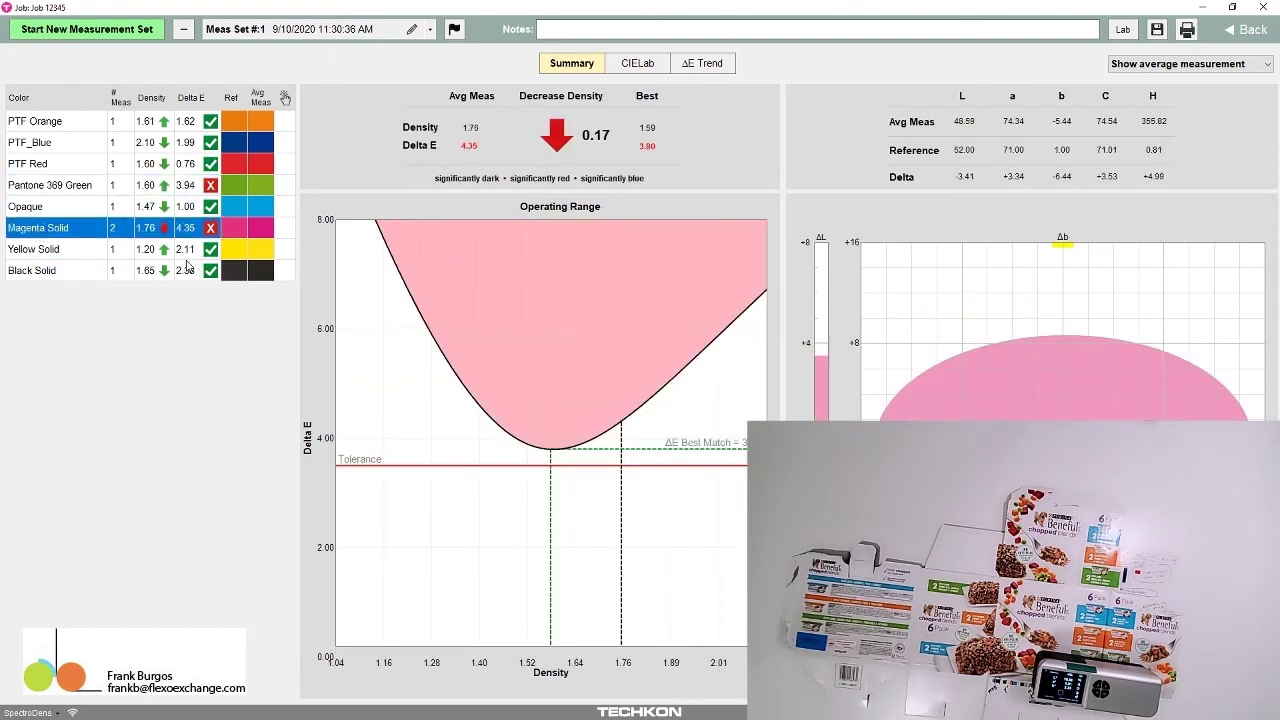
# Step: Save the measurement set, confirm the save, and return to the Chroma Match job list
pyautogui.click(1157, 29)
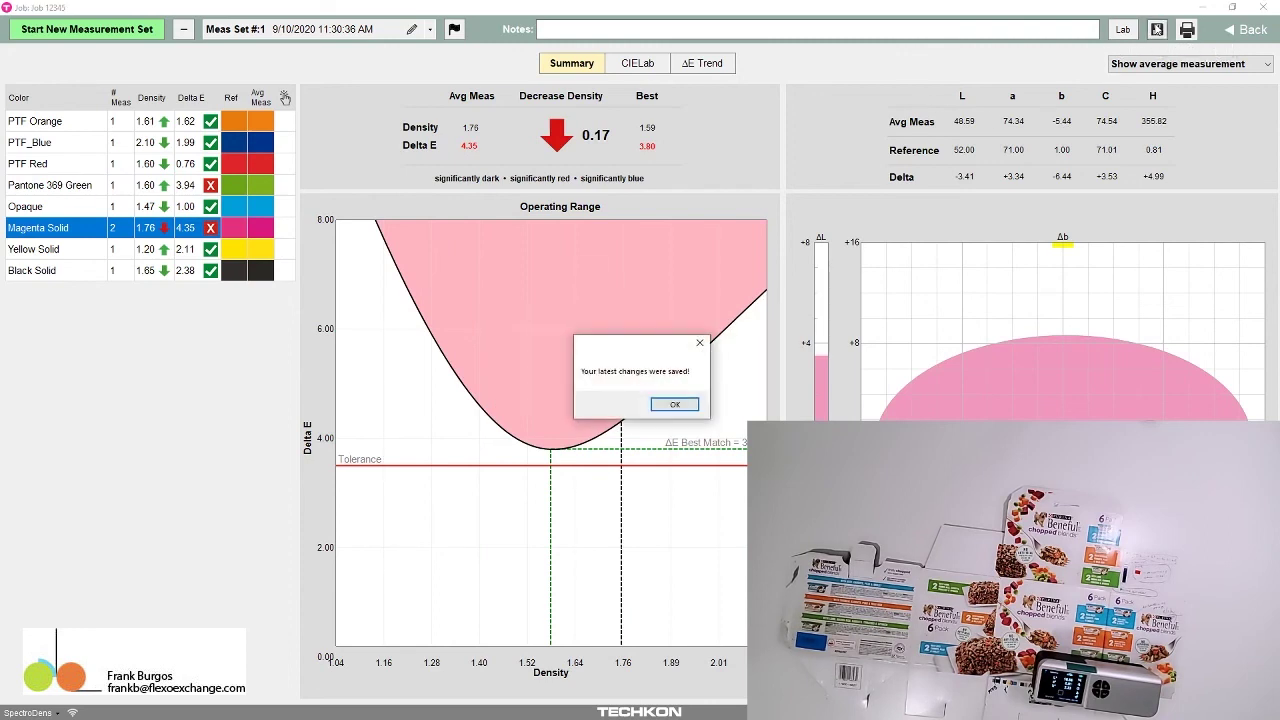
pyautogui.click(675, 405)
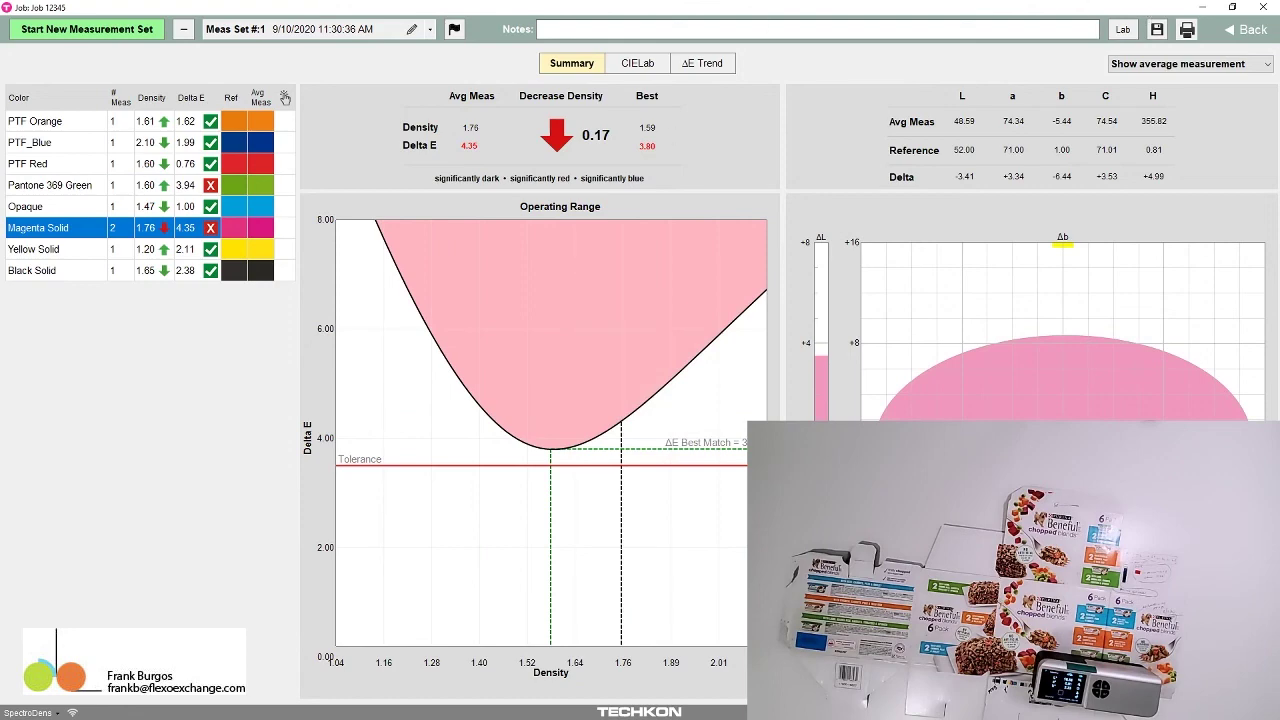
pyautogui.click(1243, 32)
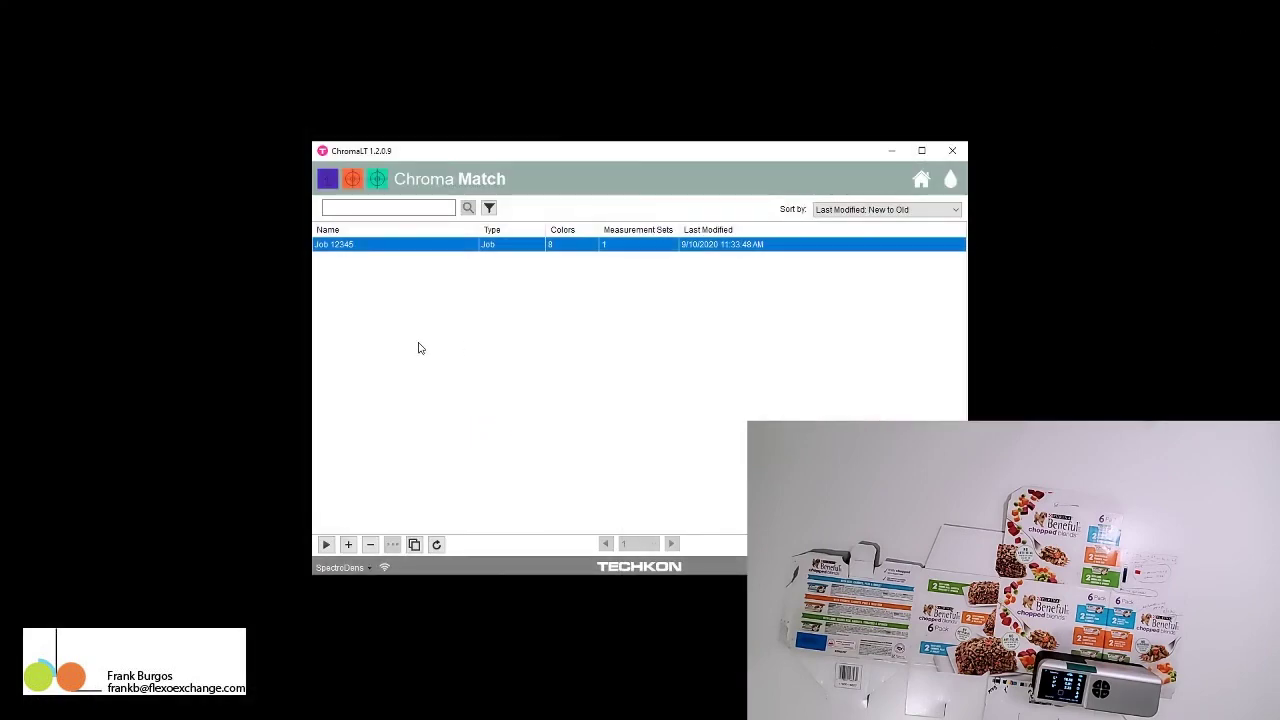
# Step: Reopen Job 12345 and start a second measurement set
pyautogui.doubleClick(386, 248)
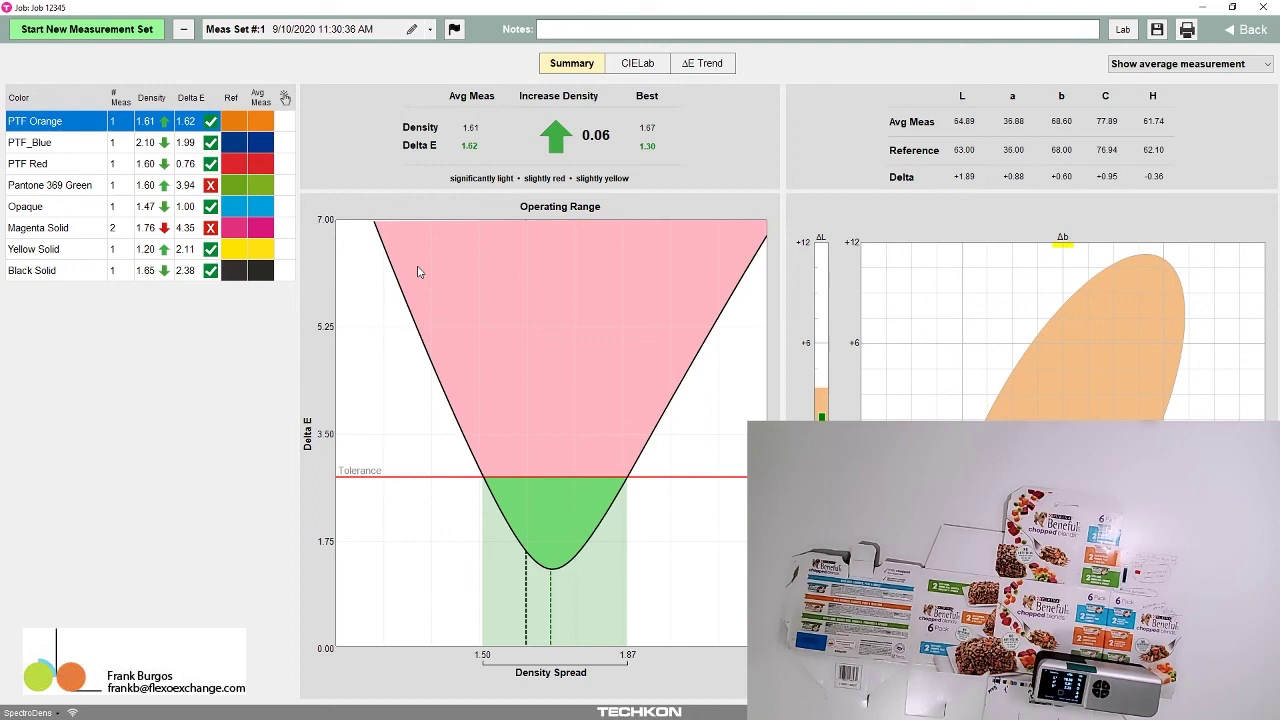
pyautogui.click(85, 33)
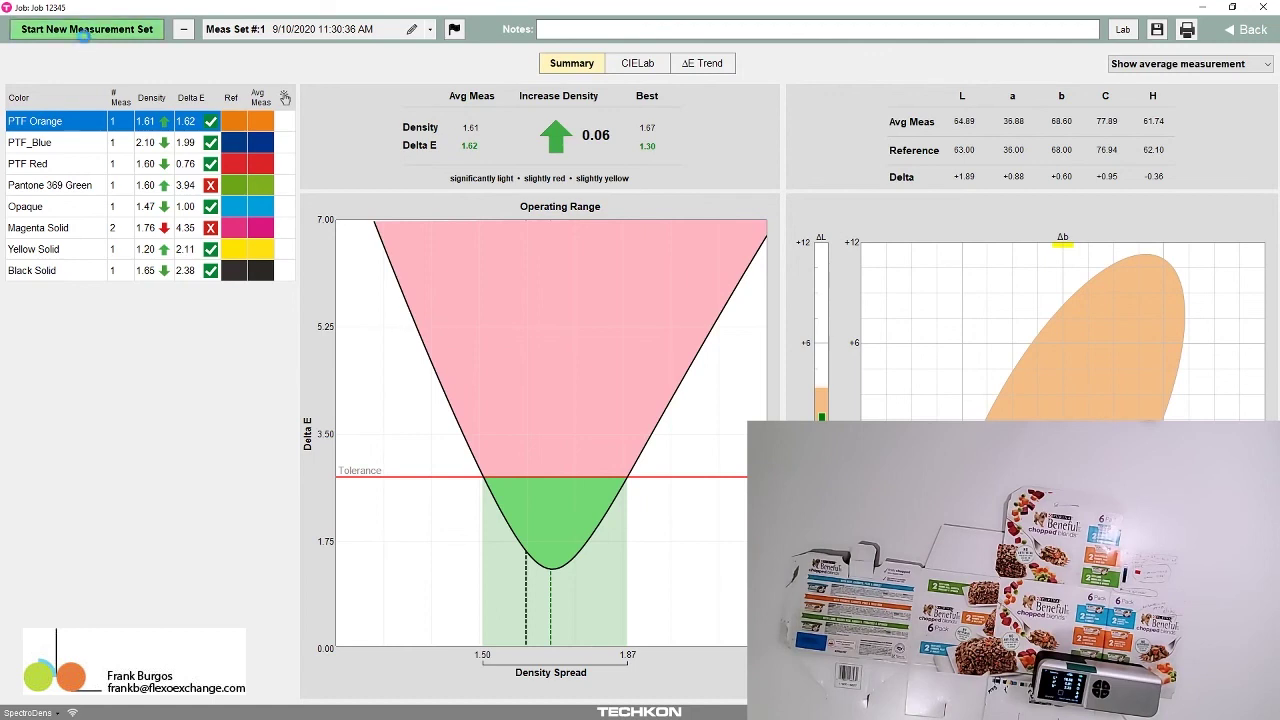